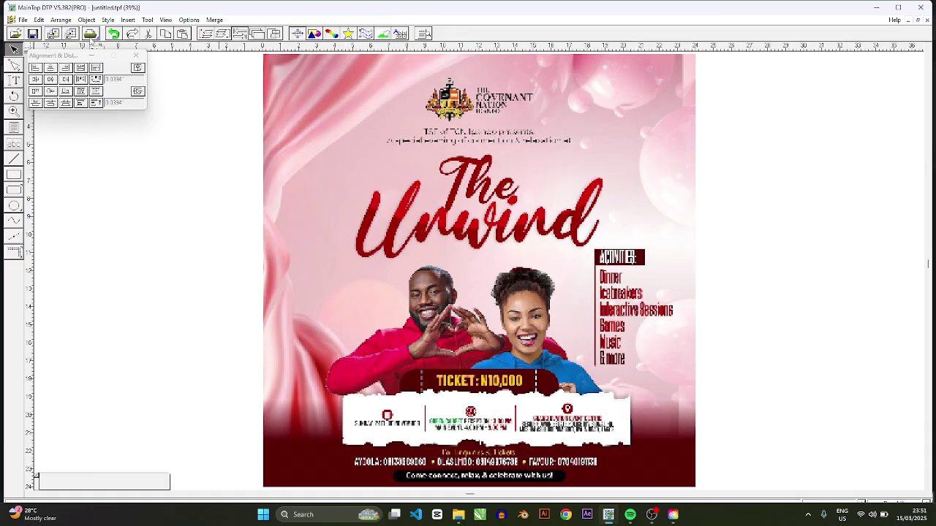
# Select the poster and undo the accidental move to the right
pyautogui.click(459, 160)
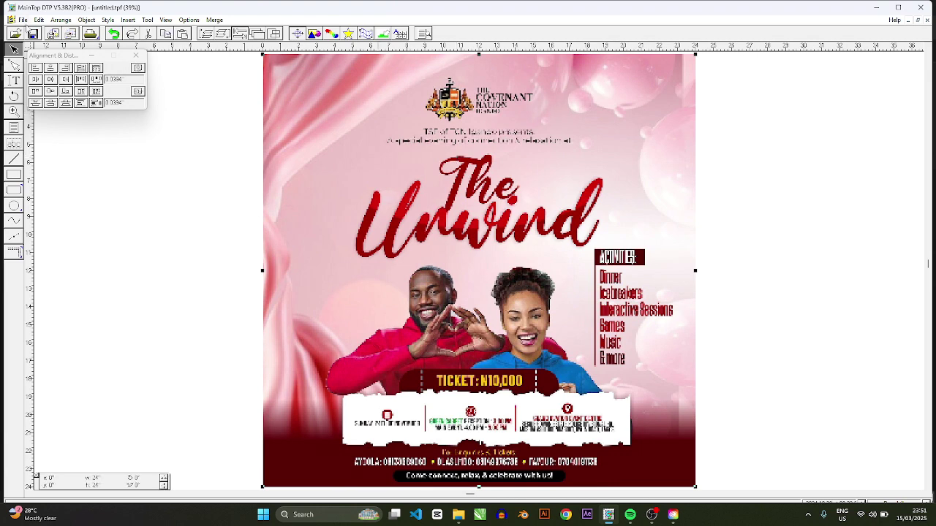
pyautogui.moveTo(437, 217); pyautogui.dragTo(523, 221)
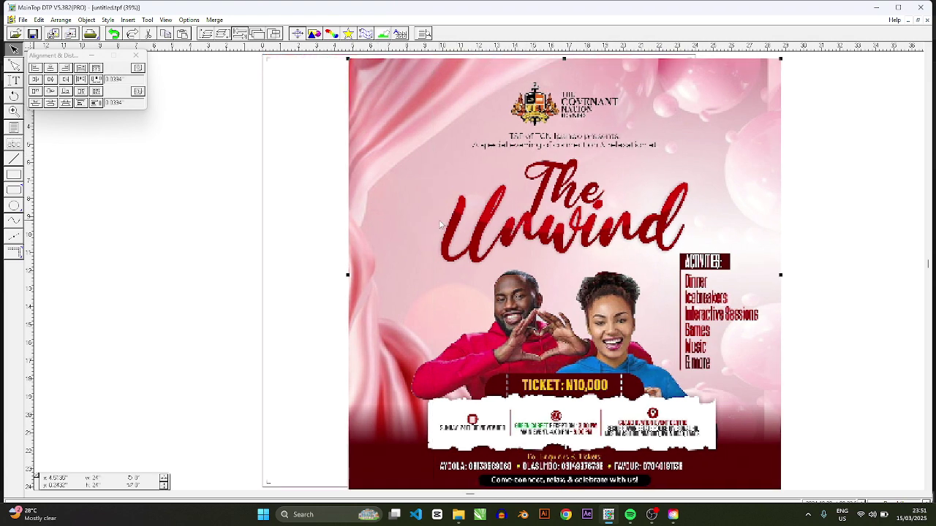
pyautogui.hotkey('ctrl', 'z')
# Check the 24" x 24" page in Page Setup, then align the poster to the page's left and top edges
pyautogui.click(23, 20)
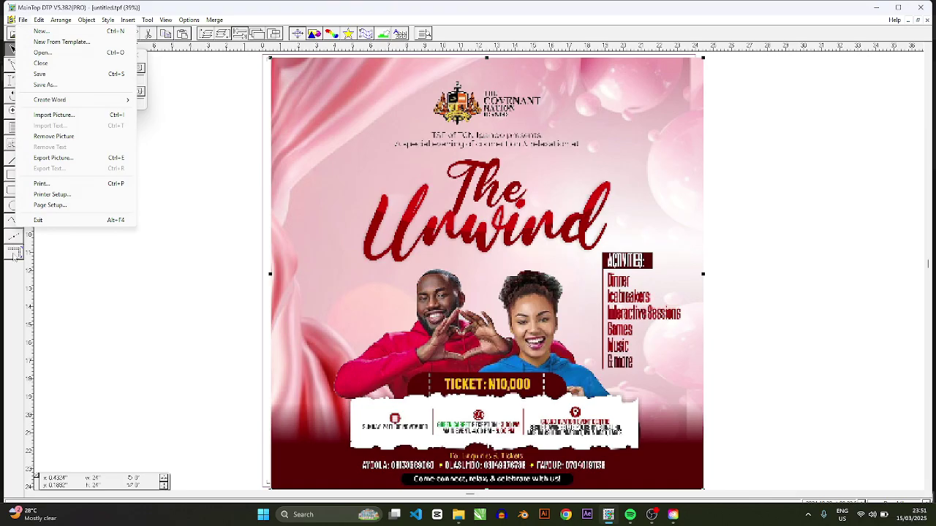
pyautogui.click(66, 205)
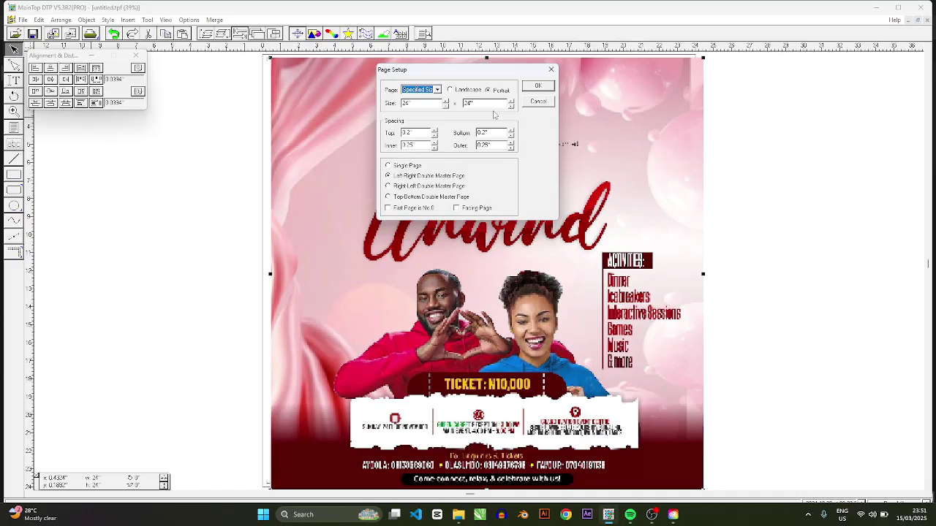
pyautogui.click(531, 103)
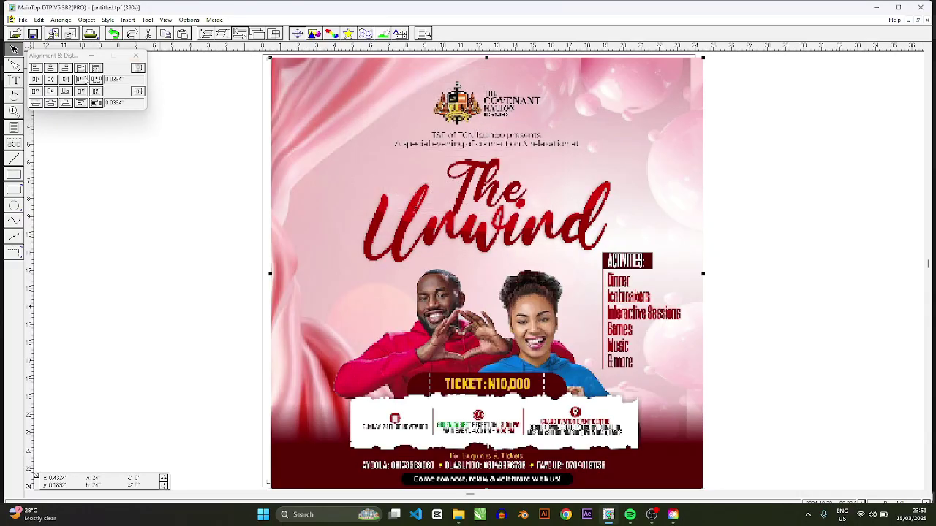
pyautogui.click(139, 69)
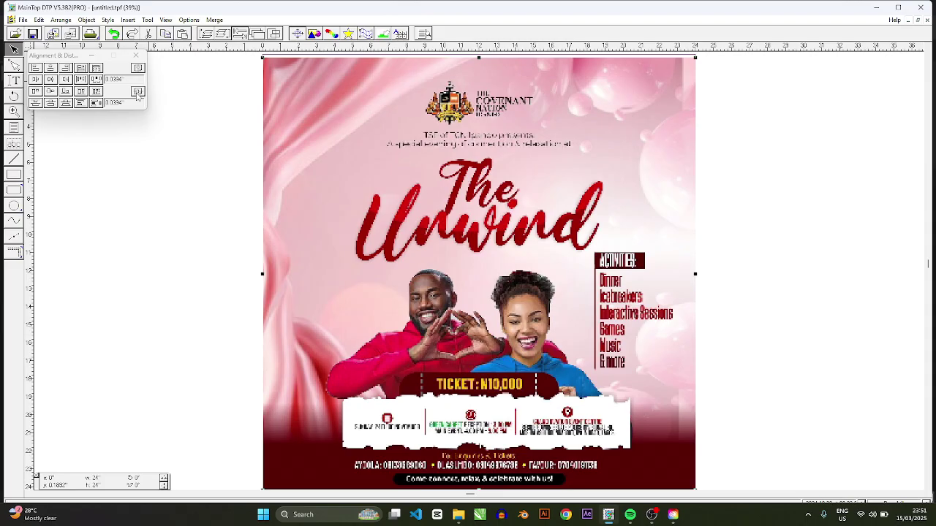
pyautogui.click(137, 92)
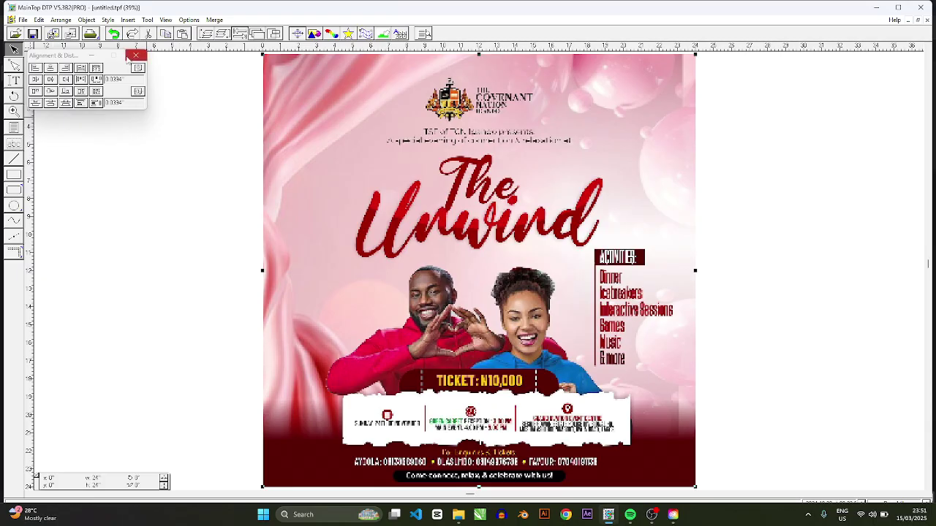
# Open the Print dialog for the poster: 1 copy, 100% scale, 24" x 24" print size
pyautogui.click(90, 35)
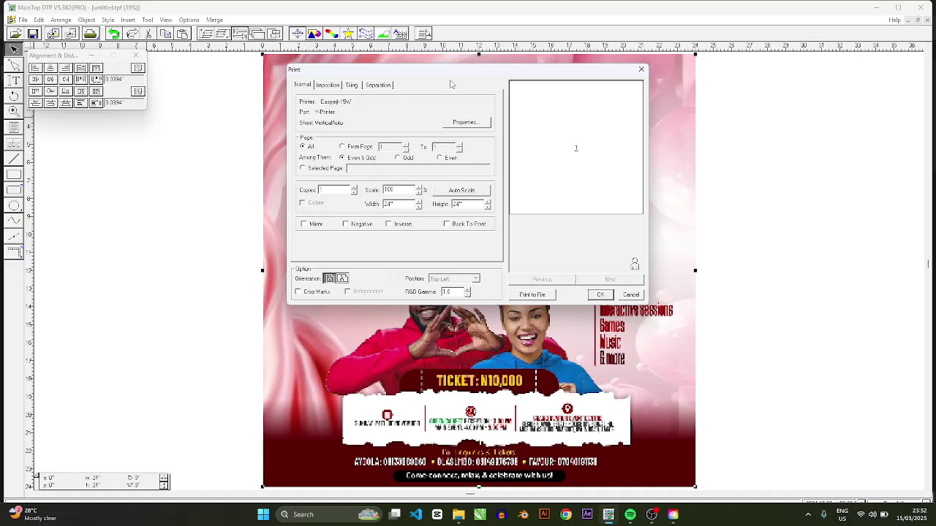
pyautogui.moveTo(451, 72); pyautogui.dragTo(452, 98)
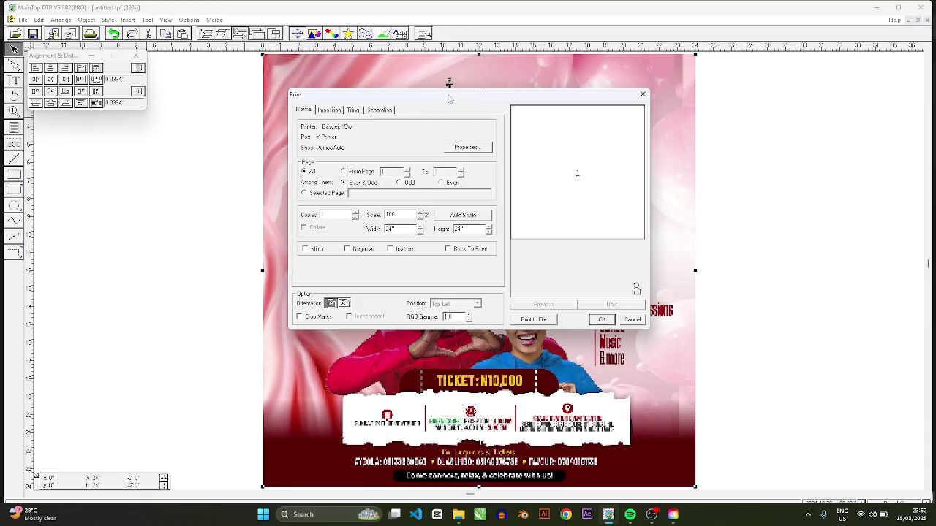
pyautogui.moveTo(453, 99); pyautogui.dragTo(463, 88)
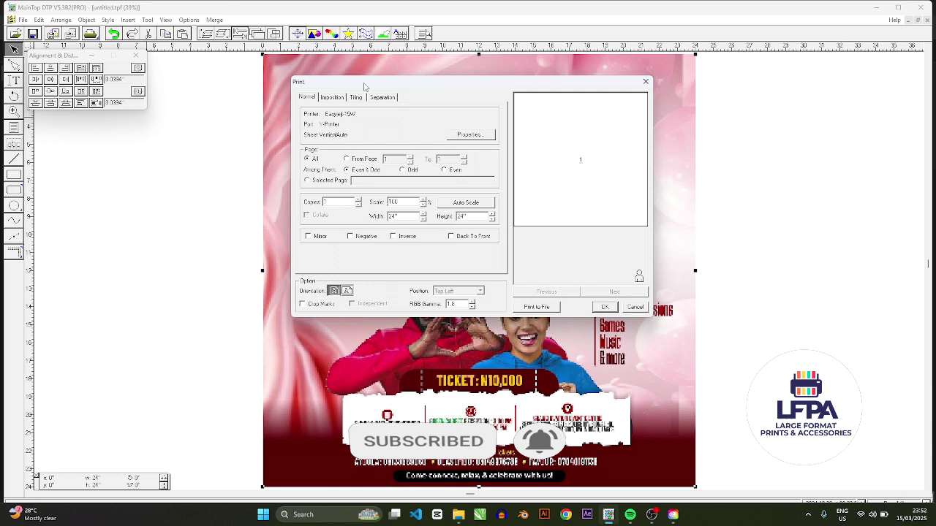
# Set the Easyjet-15W to V360x720dpi resolution and DIKA_CT_1H_4C_v360*720 4pass media
pyautogui.click(462, 137)
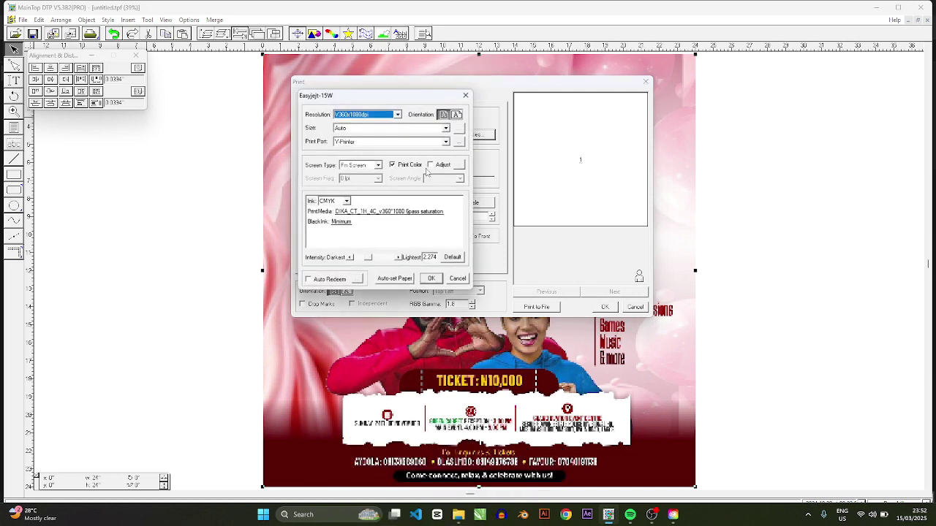
pyautogui.click(366, 119)
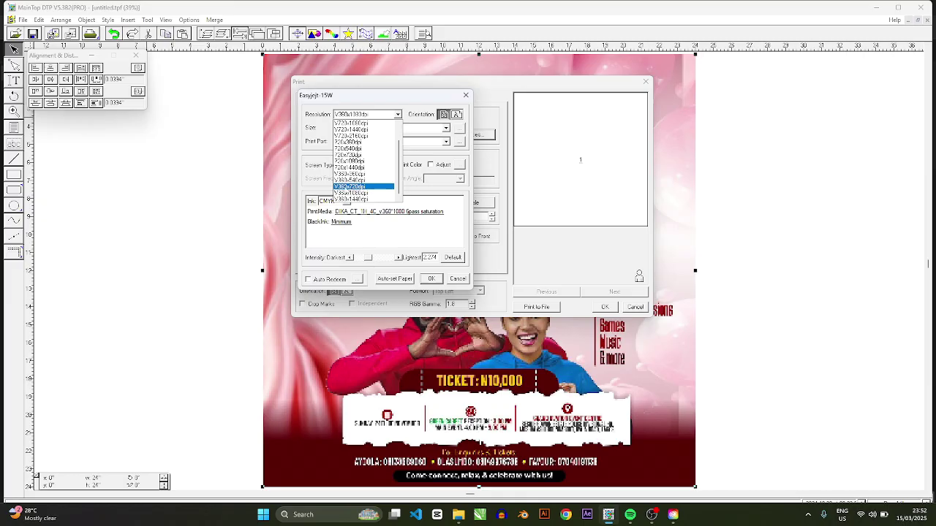
pyautogui.click(362, 187)
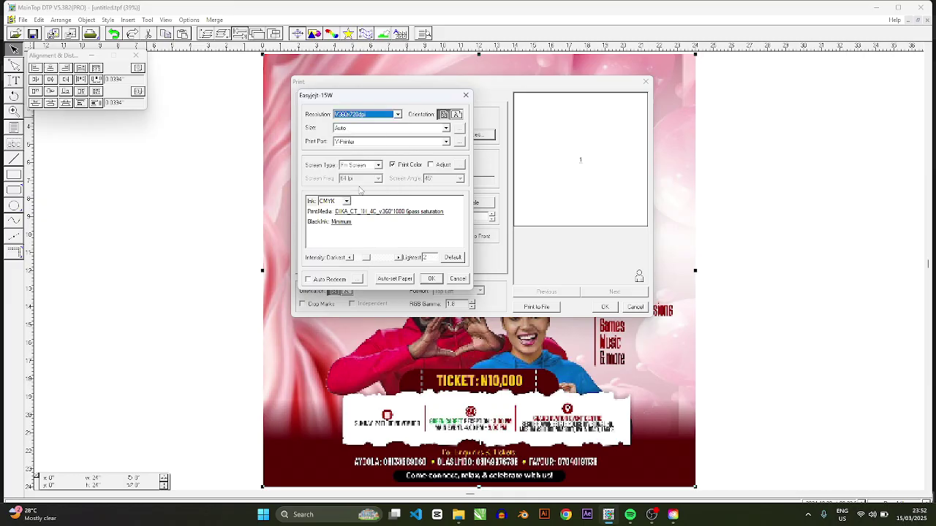
pyautogui.click(417, 212)
pyautogui.click(417, 212)
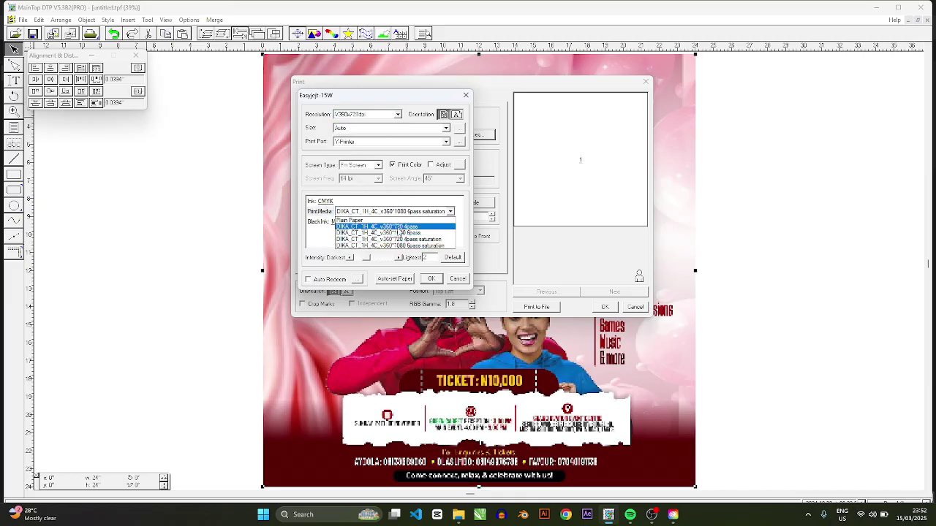
pyautogui.click(400, 232)
# Auto-set the paper to 610 x 610mm, lower the intensity, and confirm the printer properties
pyautogui.click(396, 279)
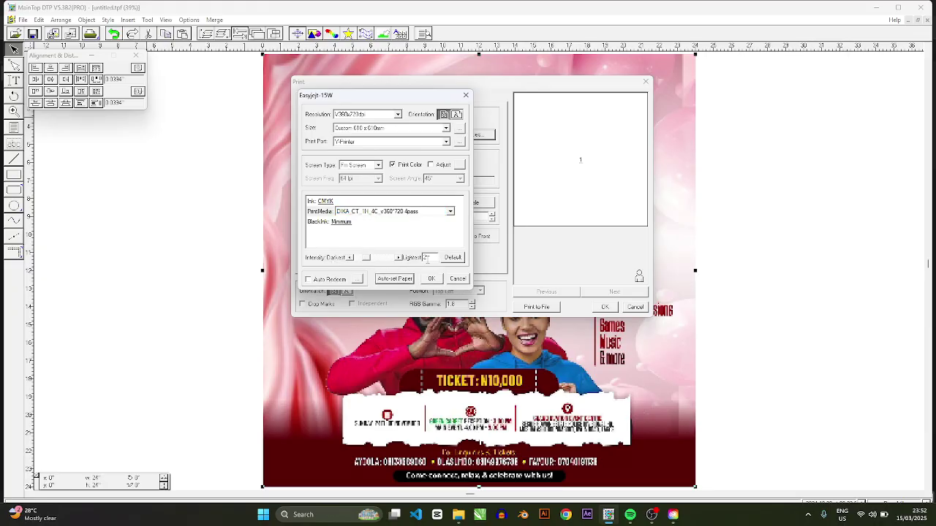
pyautogui.doubleClick(424, 257)
pyautogui.click(349, 258)
pyautogui.click(390, 283)
pyautogui.click(578, 95)
pyautogui.click(433, 281)
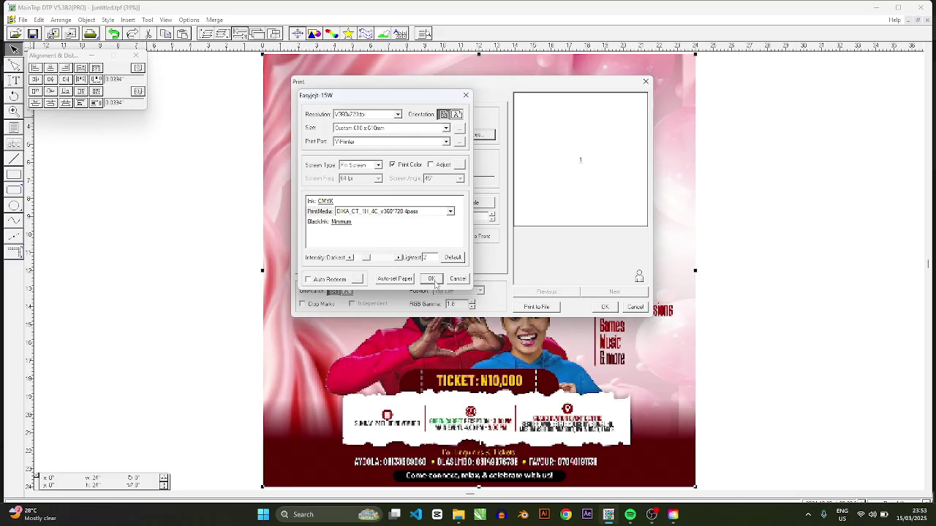
# Lower the print job's RGB Gamma to 1.2
pyautogui.click(471, 308)
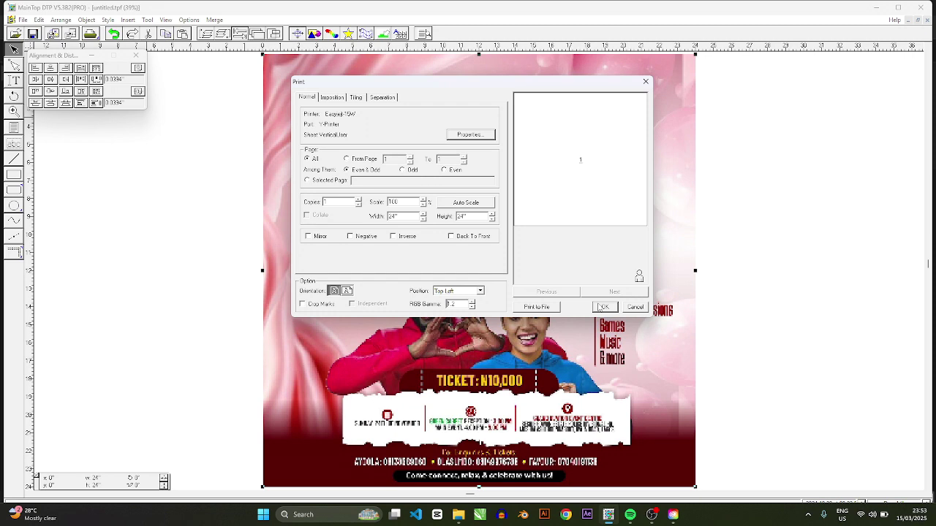
# Start saving the job as a print file and choose the Desktop as the save location
pyautogui.click(535, 309)
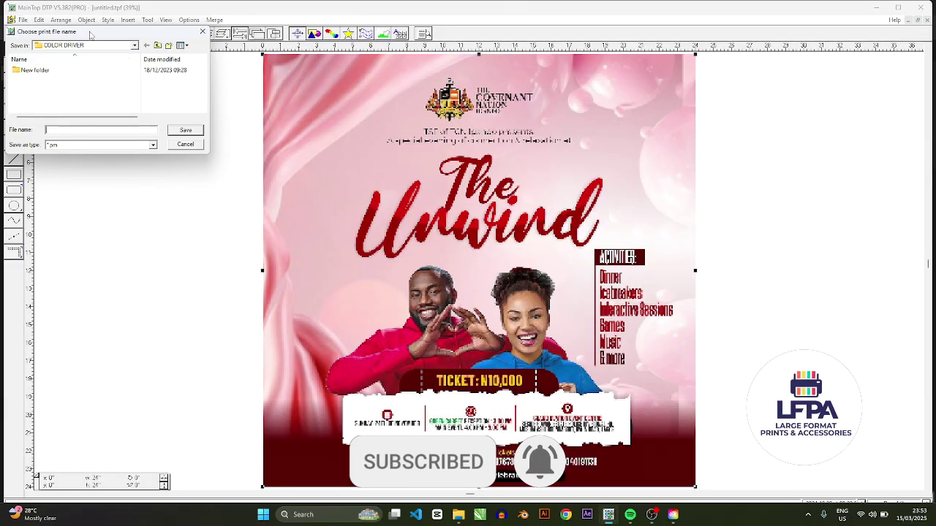
pyautogui.click(420, 105)
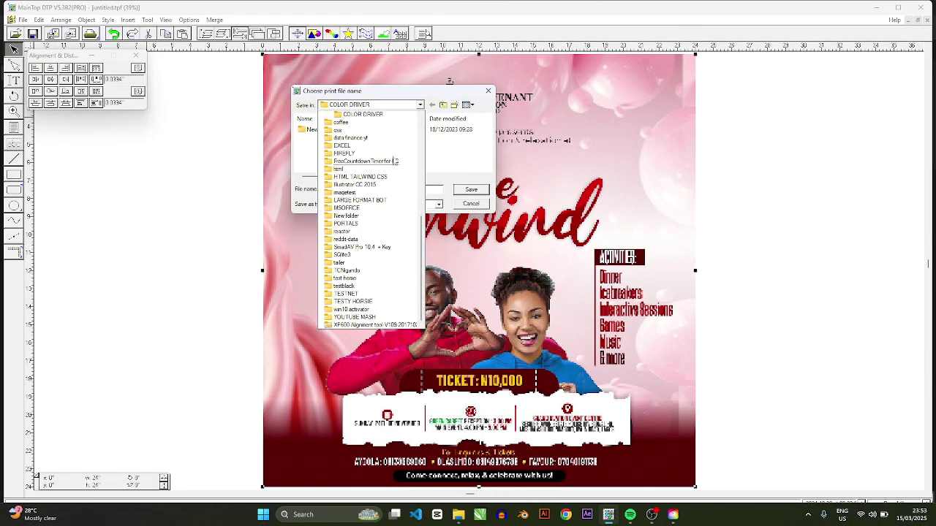
pyautogui.scroll(8, 367, 228)
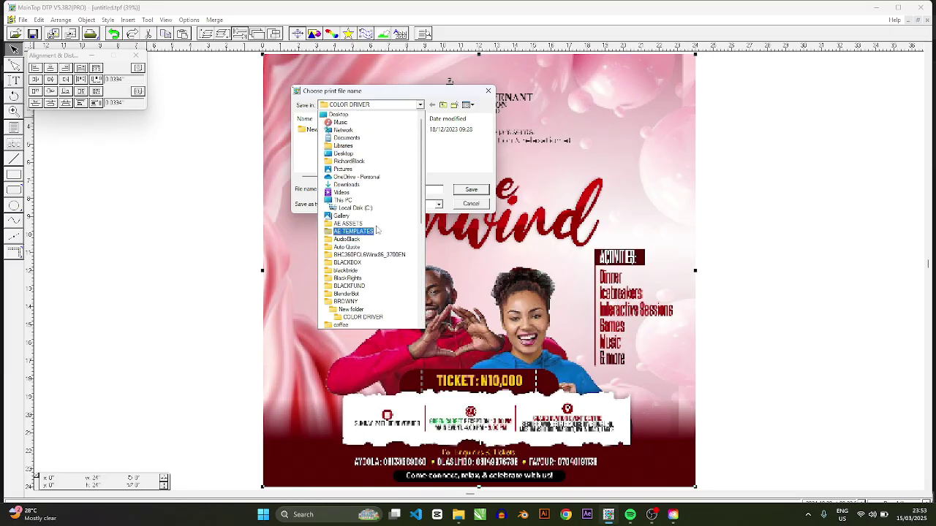
pyautogui.scroll(-4, 422, 173)
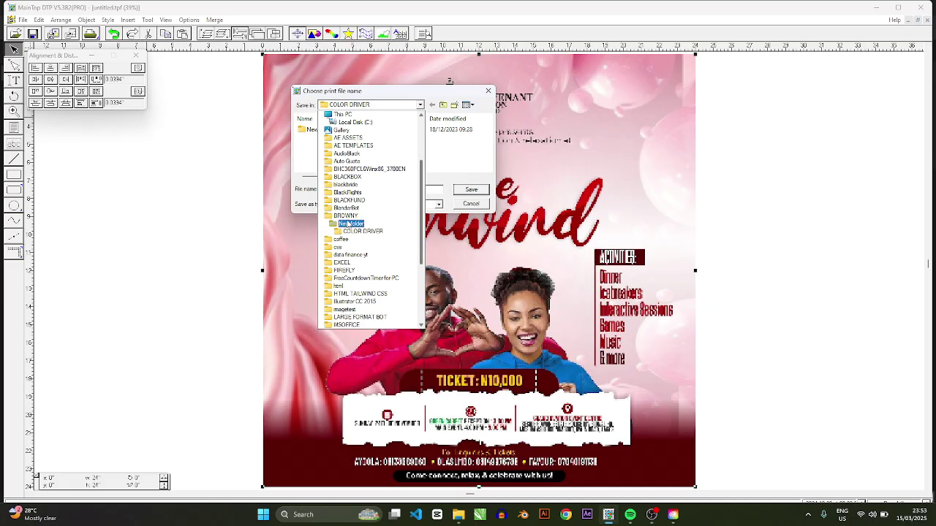
pyautogui.scroll(4, 340, 242)
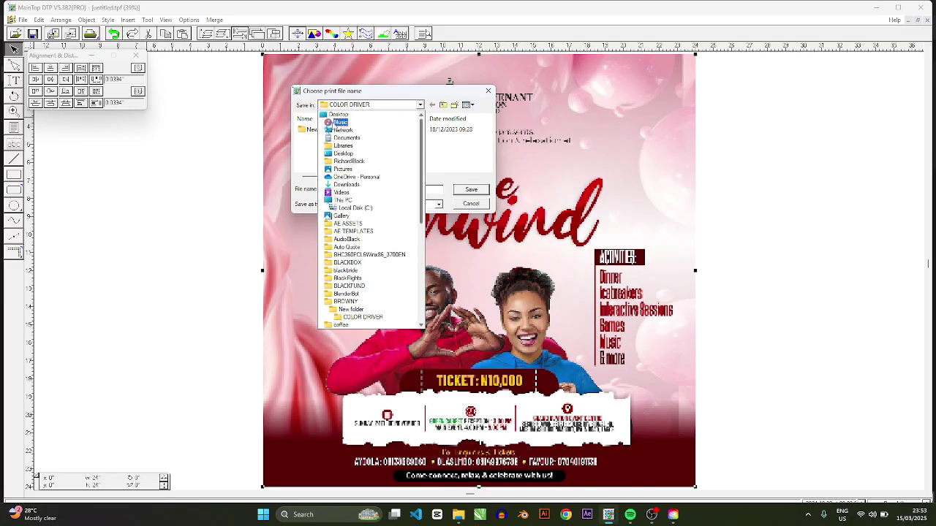
pyautogui.click(302, 203)
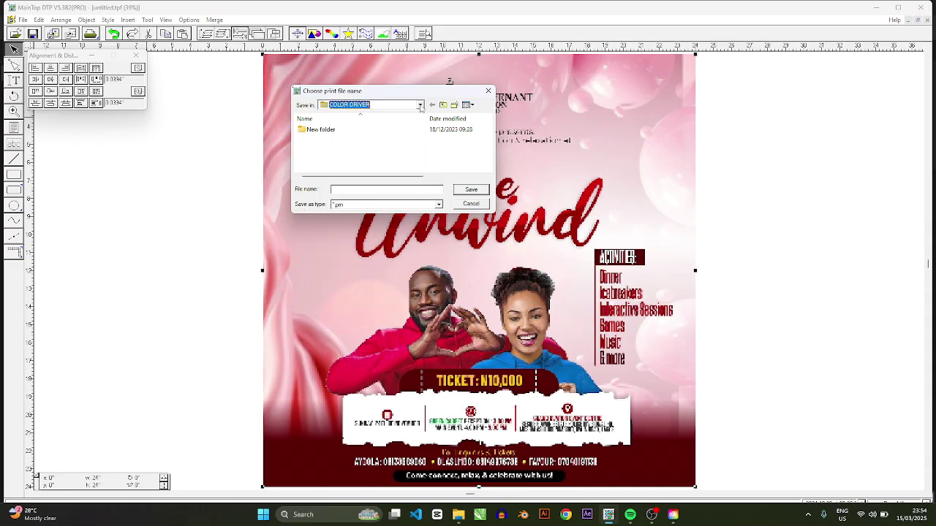
pyautogui.click(421, 104)
pyautogui.scroll(5, 371, 161)
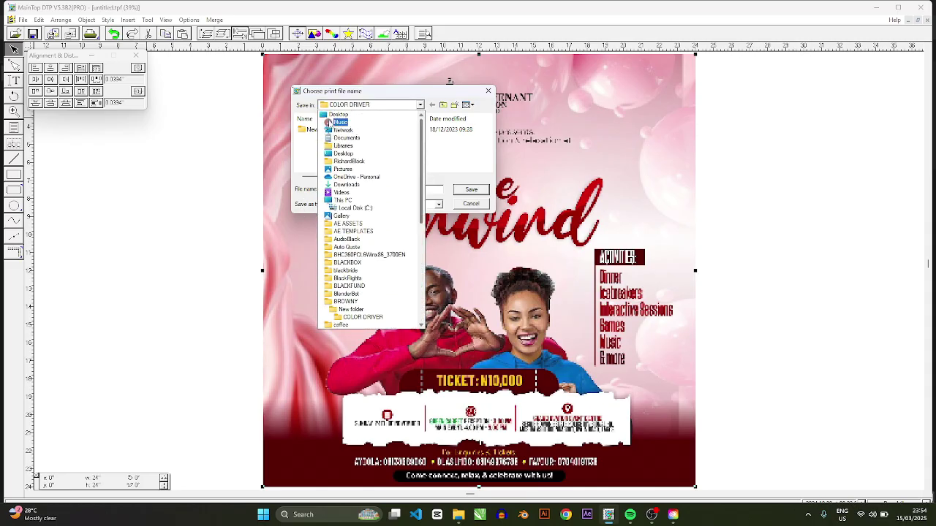
pyautogui.click(341, 118)
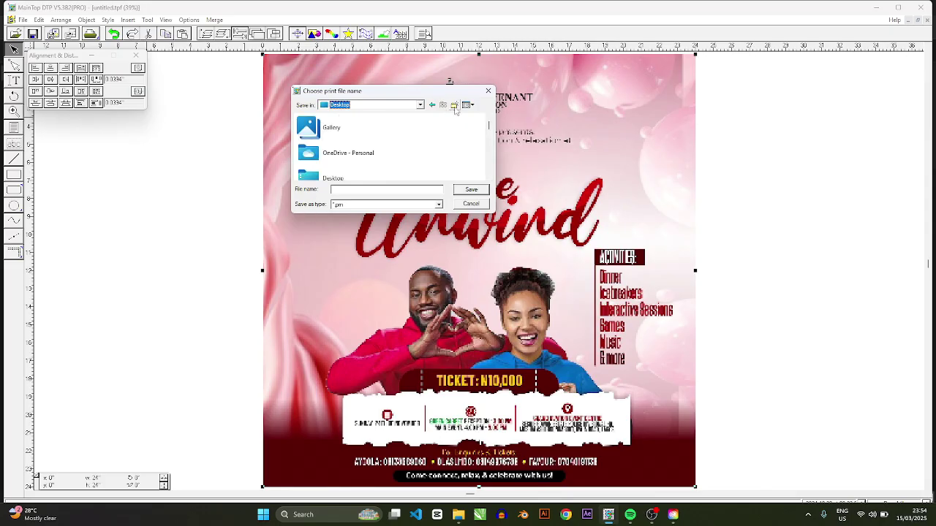
# Create and enter a new TESTPRINT folder on the Desktop, keeping .prn as the file type
pyautogui.hotkey('ctrl', 'shift', 'n')
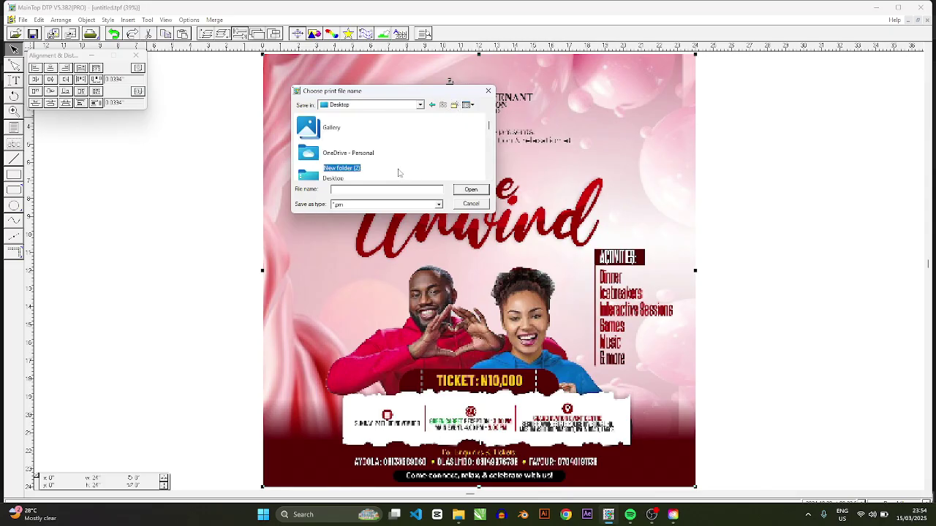
pyautogui.write('TE')
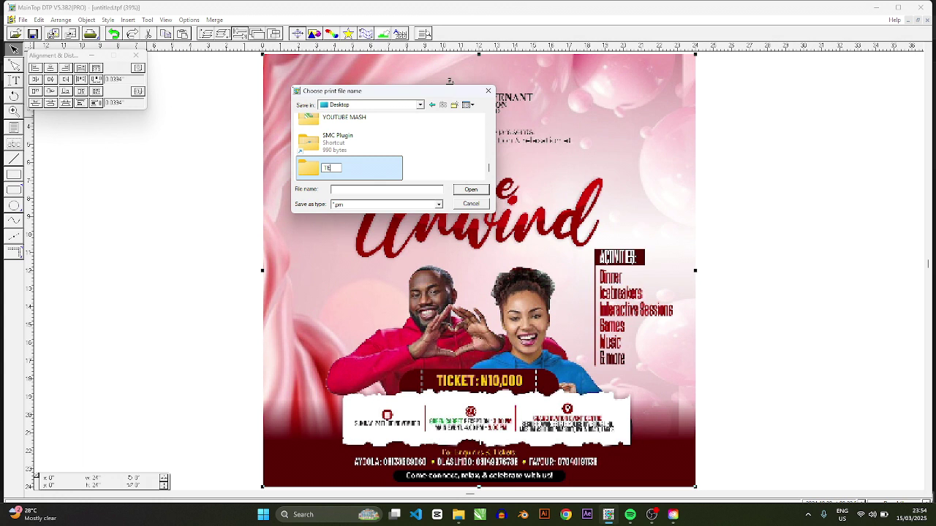
pyautogui.write('STPRINT')
pyautogui.press('Return')
pyautogui.press('Return')
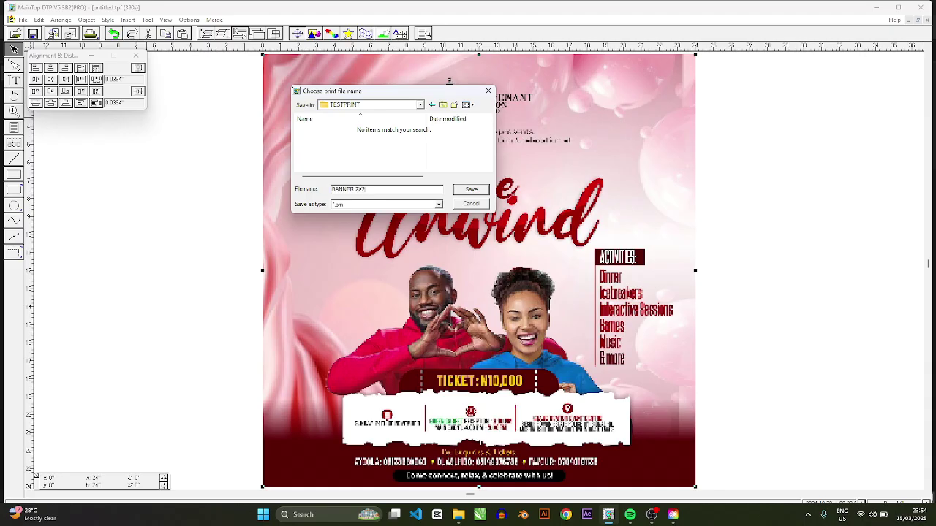
pyautogui.click(359, 206)
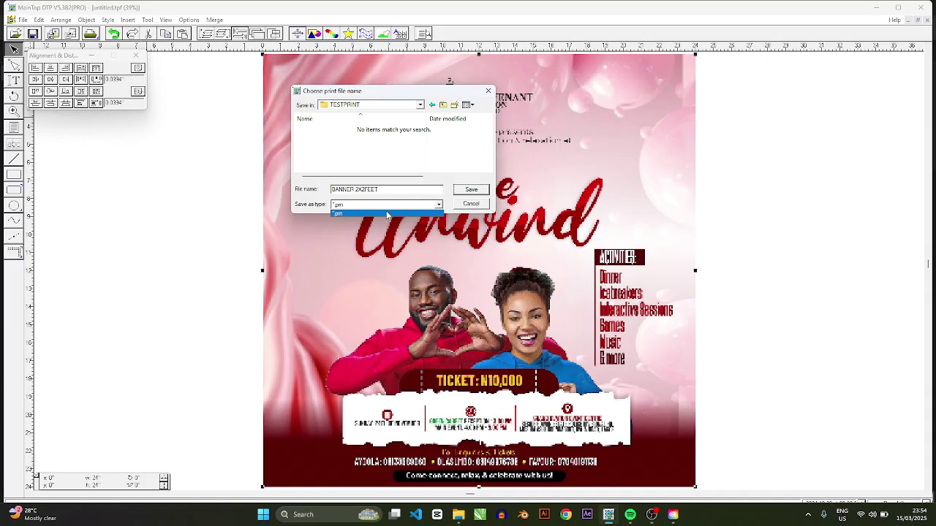
pyautogui.click(468, 195)
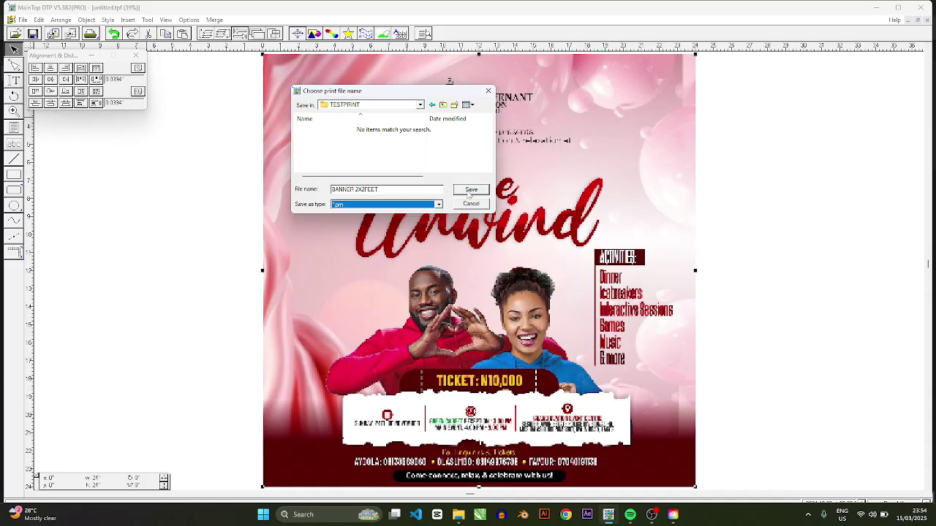
# Save the poster as BANNER 2X2FEET.prn in TESTPRINT, then show the hidden background apps
pyautogui.click(470, 193)
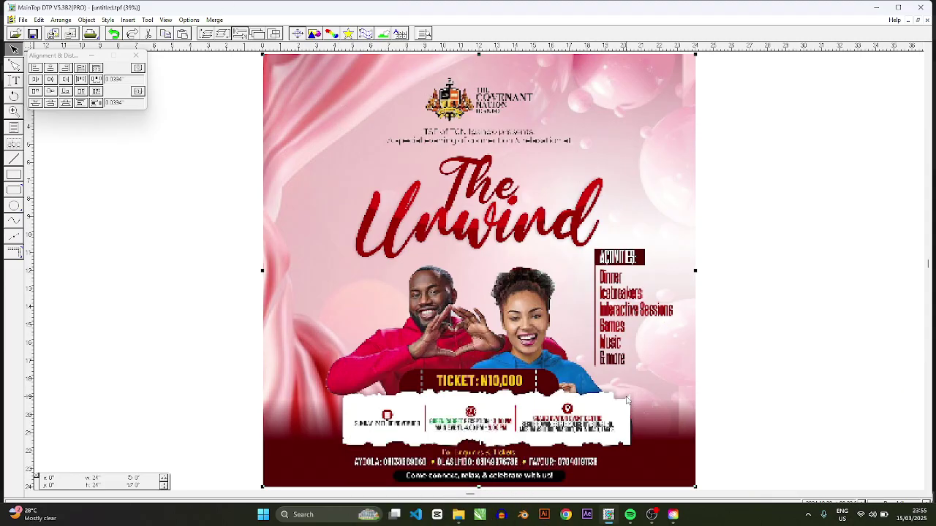
pyautogui.click(808, 515)
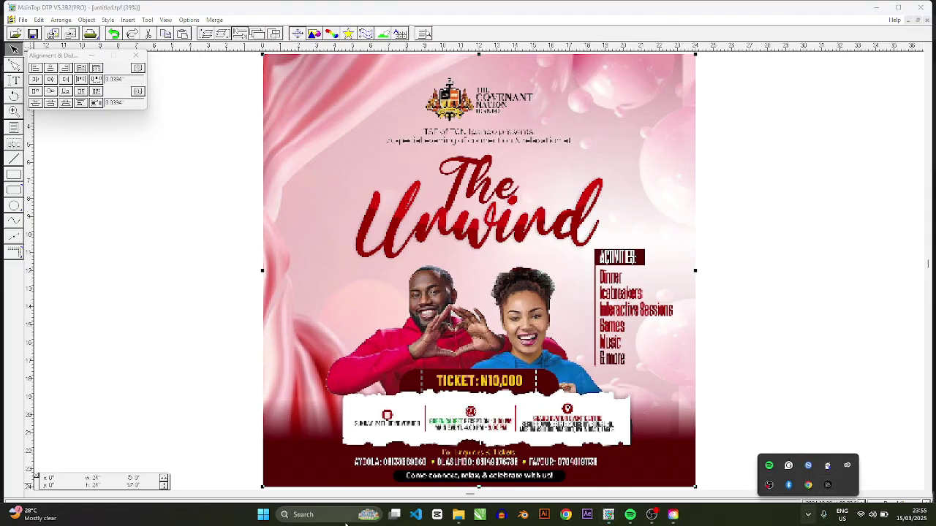
# Launch MainTop Print Manager from a PRINT MANA search and choose Restart manually by user
pyautogui.click(32, 515)
pyautogui.press('super+s')
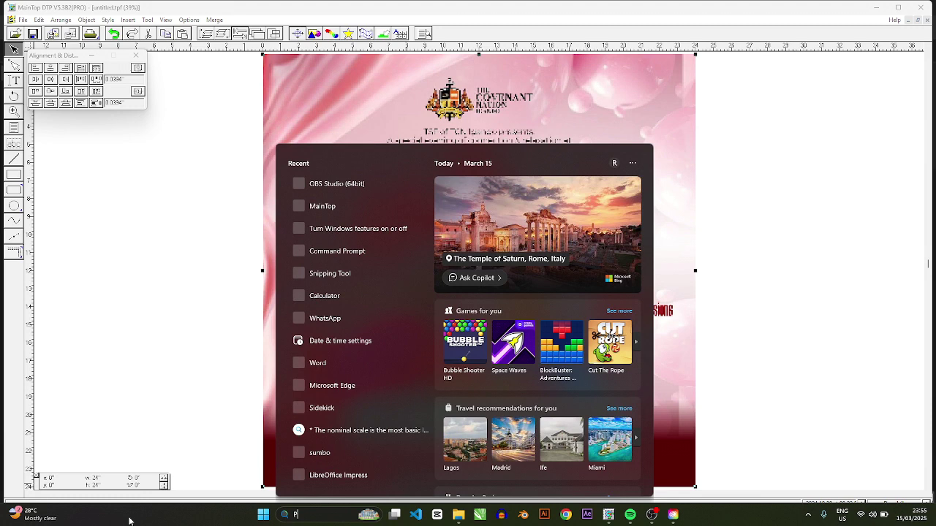
pyautogui.write('PRINT MANA')
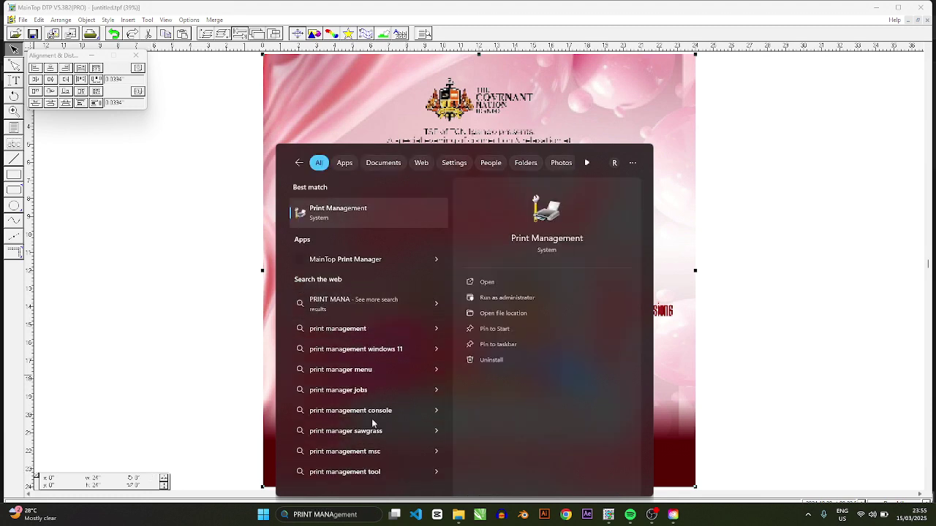
pyautogui.click(360, 261)
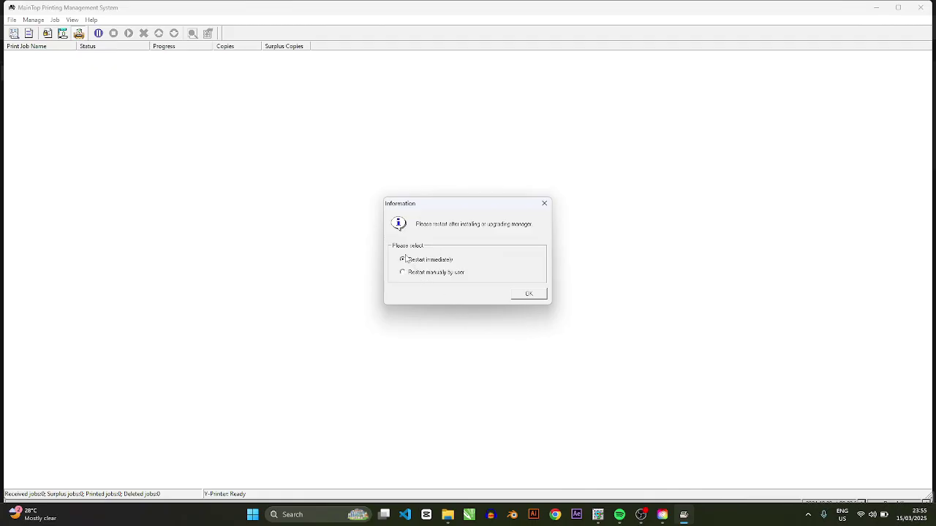
pyautogui.click(423, 272)
# Add BANNER 2X2FEET.prn from Desktop > TESTPRINT as a print job via File > Add Print Job
pyautogui.click(528, 294)
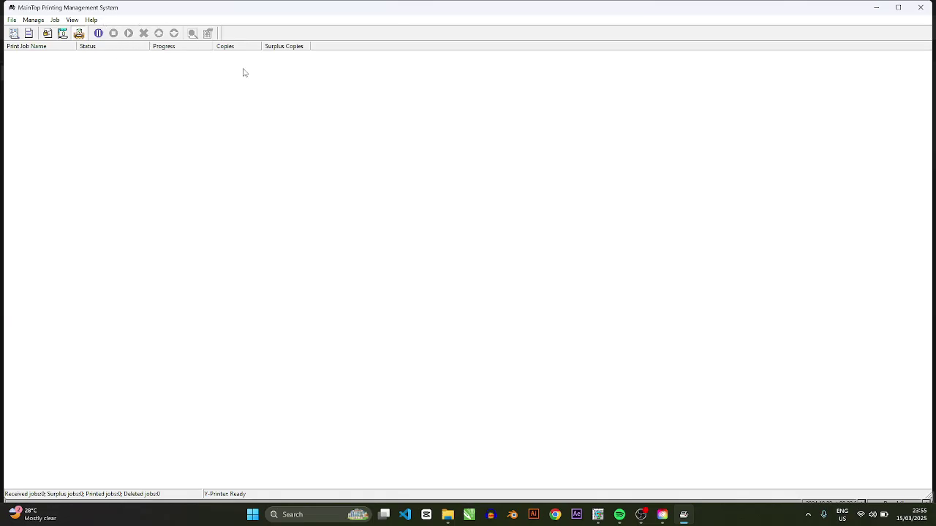
pyautogui.click(11, 19)
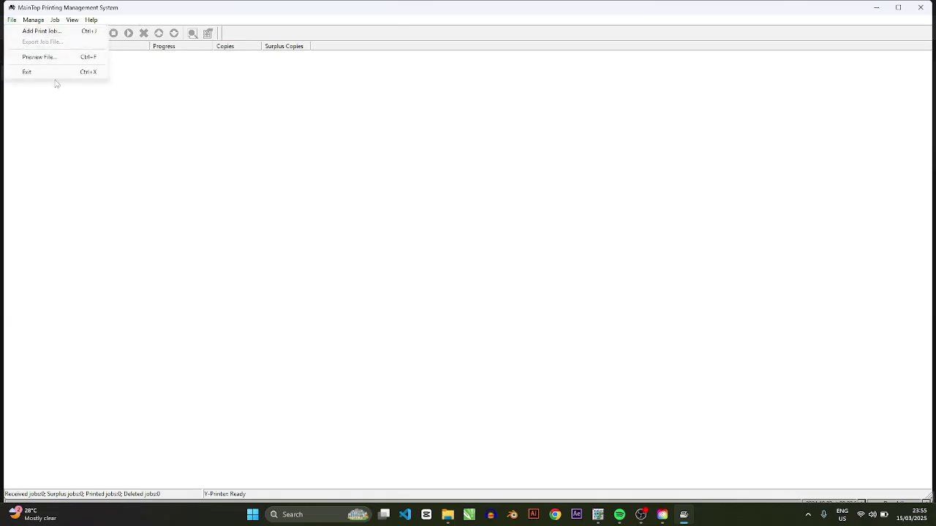
pyautogui.click(43, 31)
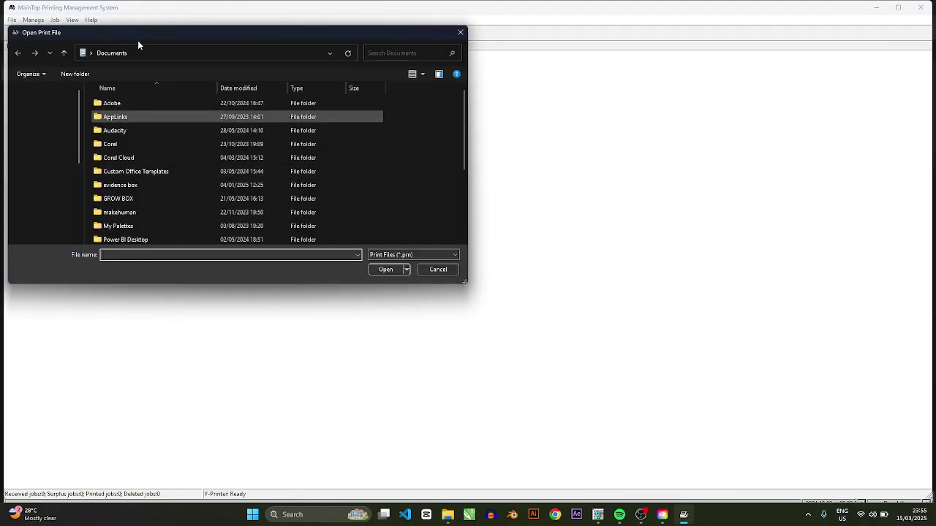
pyautogui.moveTo(144, 39); pyautogui.dragTo(228, 49)
pyautogui.click(133, 132)
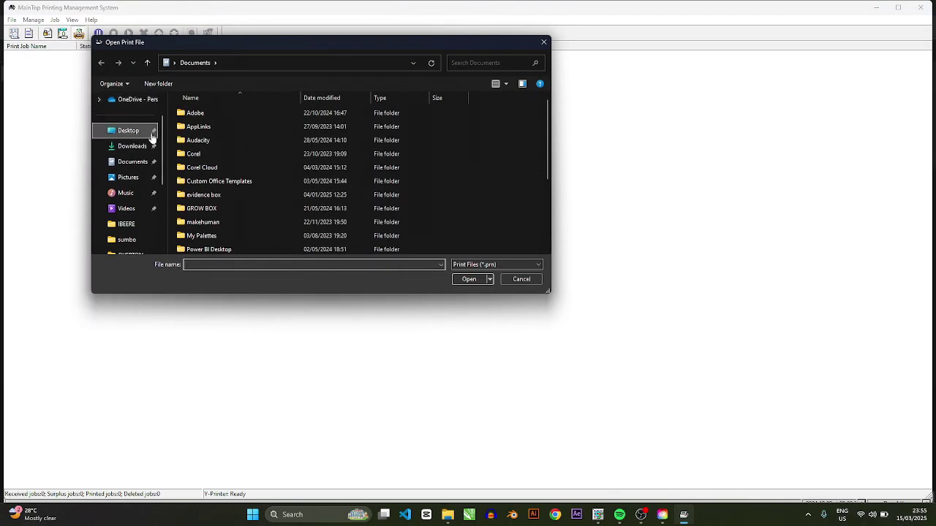
pyautogui.scroll(-5, 248, 169)
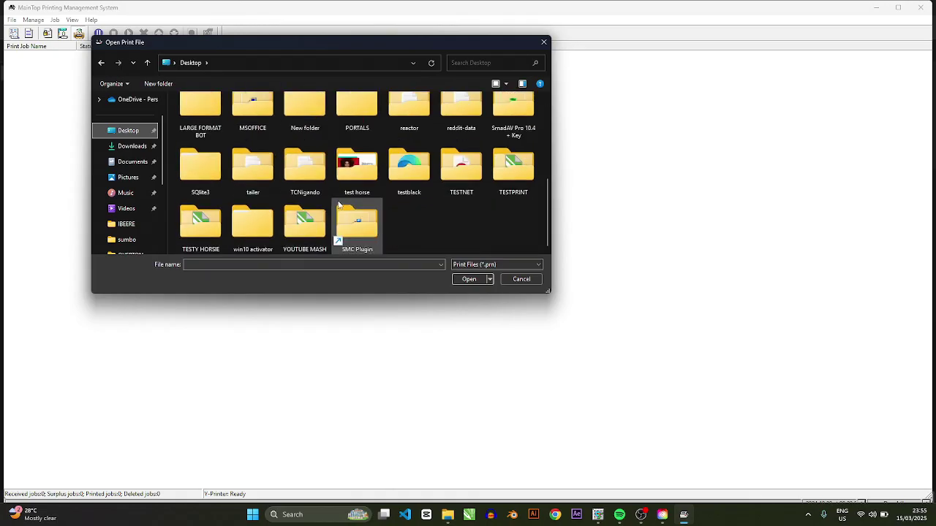
pyautogui.scroll(5, 228, 198)
pyautogui.click(357, 186)
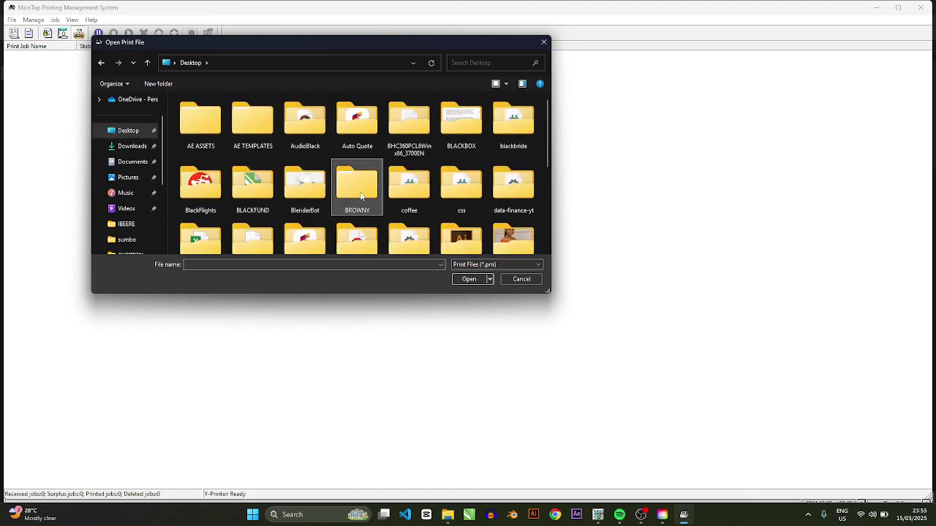
pyautogui.press('t')
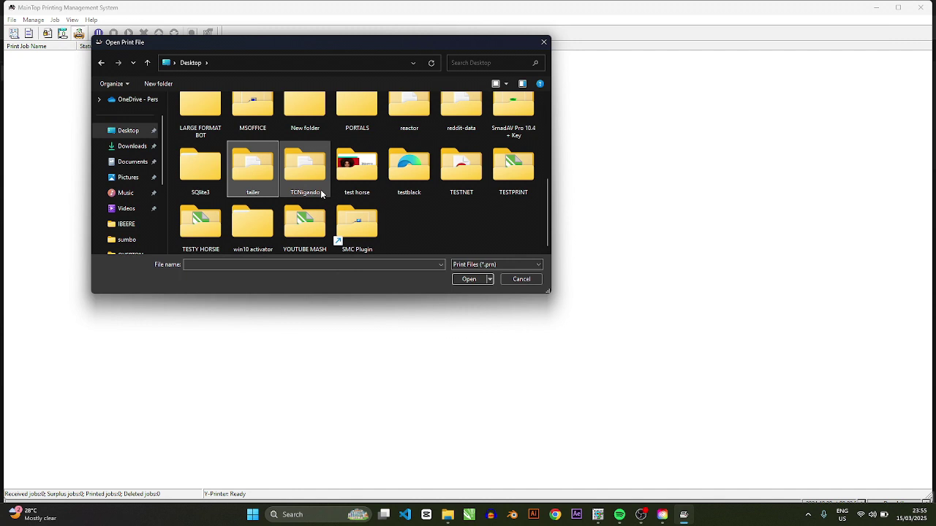
pyautogui.doubleClick(511, 170)
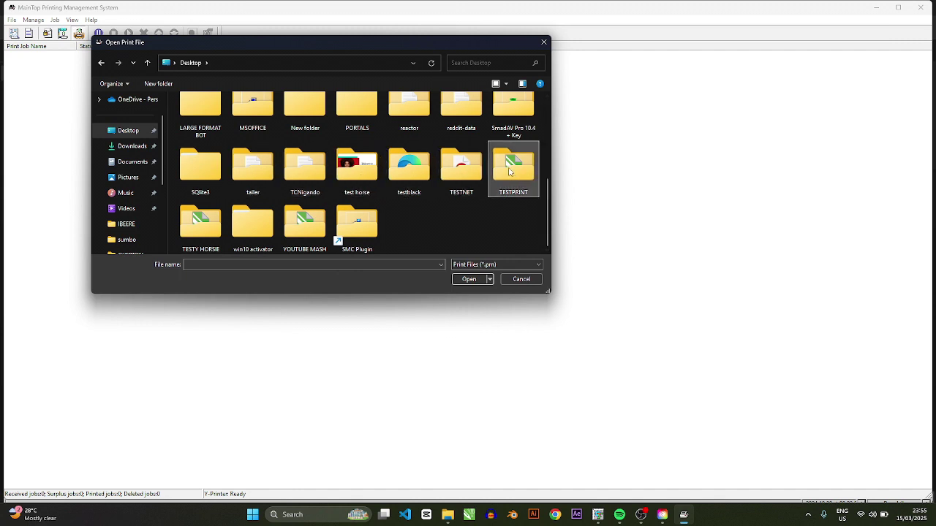
pyautogui.doubleClick(218, 113)
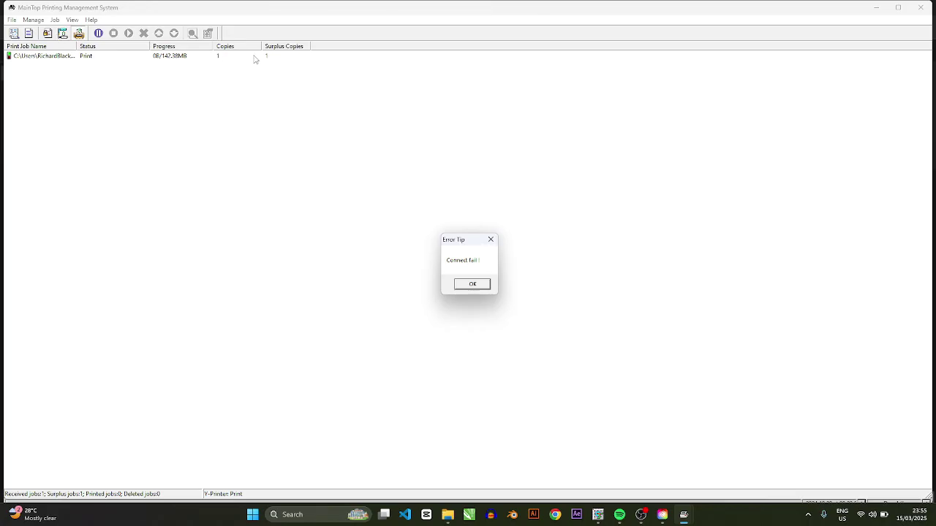
# Dismiss the Connect fail error, re-add BANNER 2X2FEET.prn as a second job, and close the new error
pyautogui.click(472, 285)
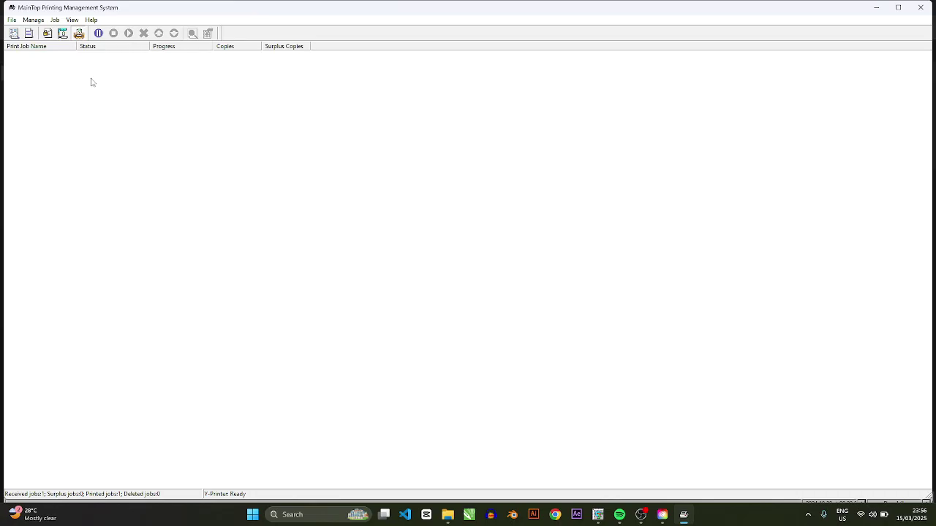
pyautogui.click(13, 20)
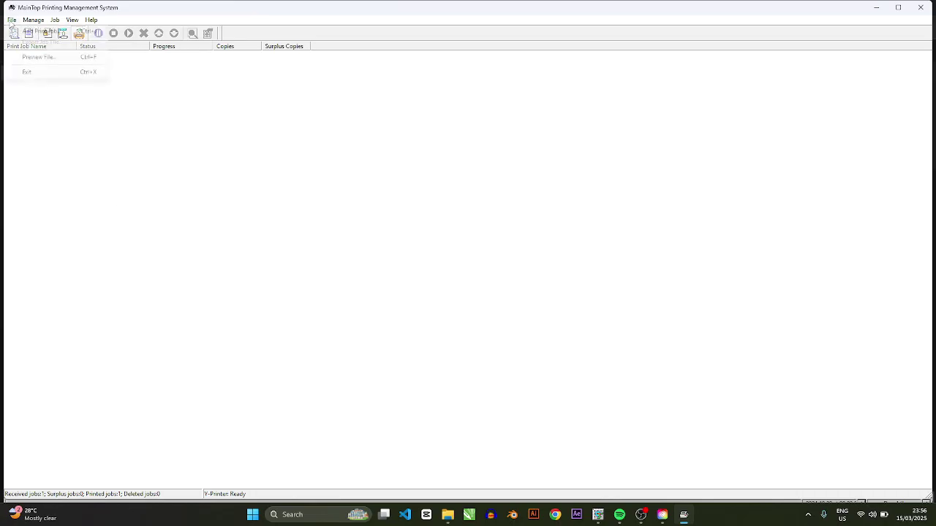
pyautogui.click(39, 36)
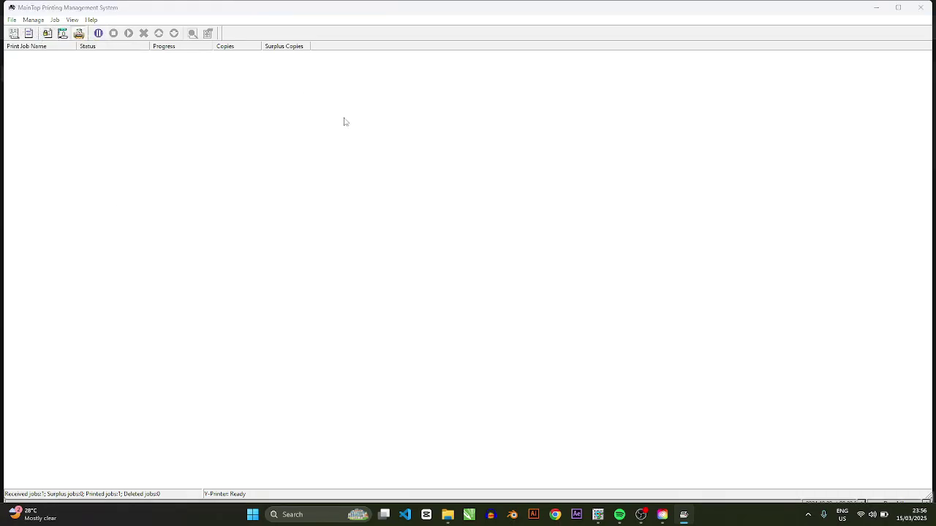
pyautogui.doubleClick(227, 117)
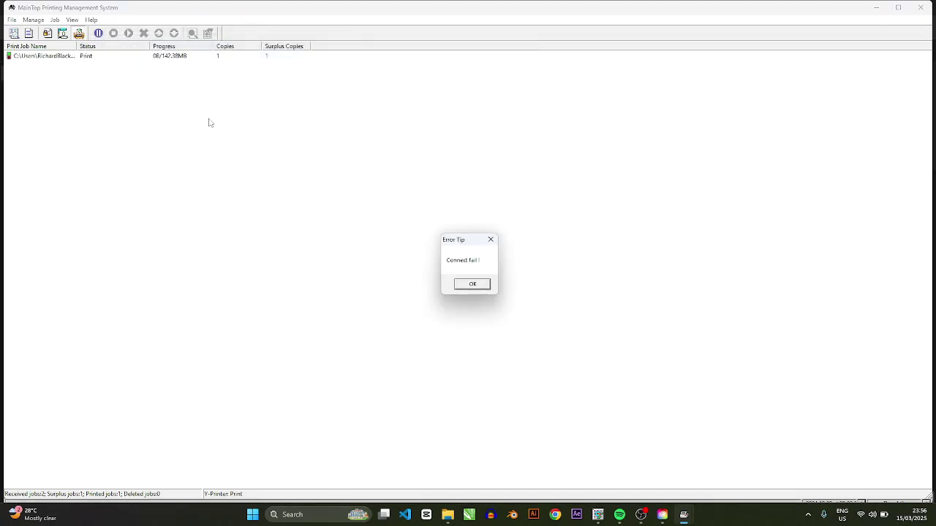
pyautogui.click(491, 239)
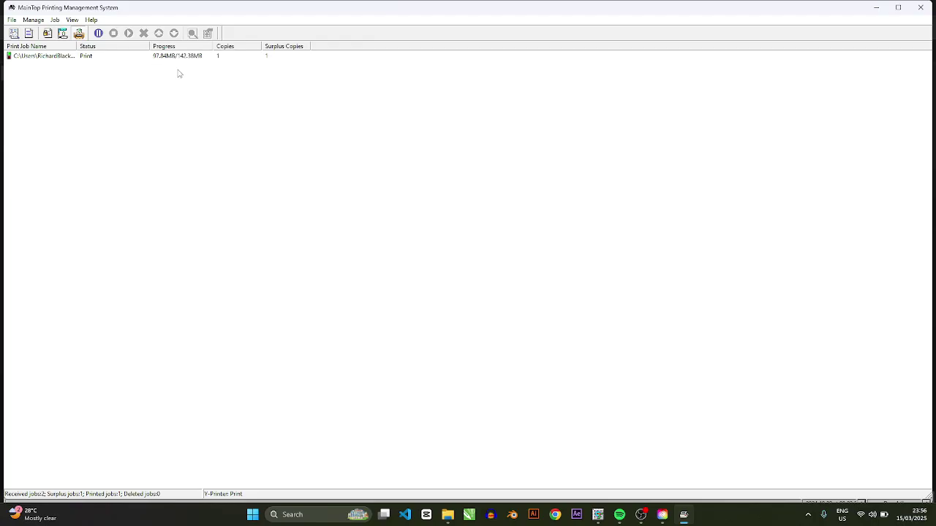